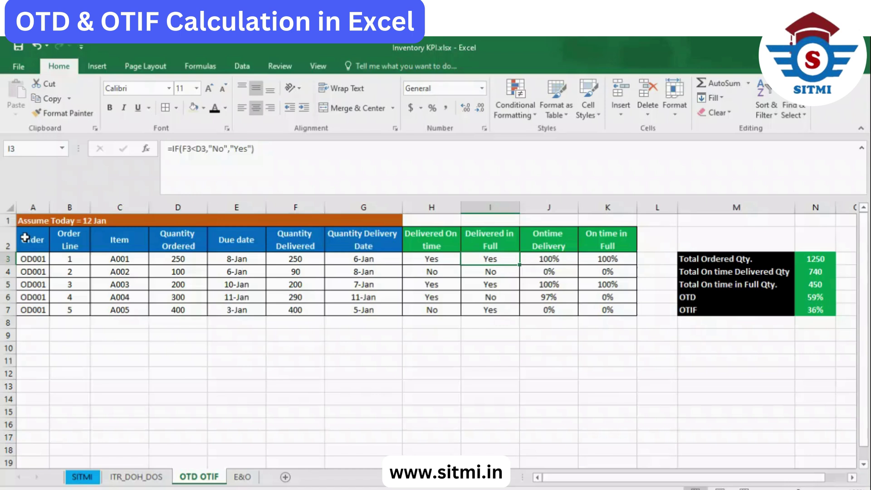
Go over the table's input and result headings, order OD001 and the 'Assume Today = 12 Jan' note
drag(25, 238, 375, 246)
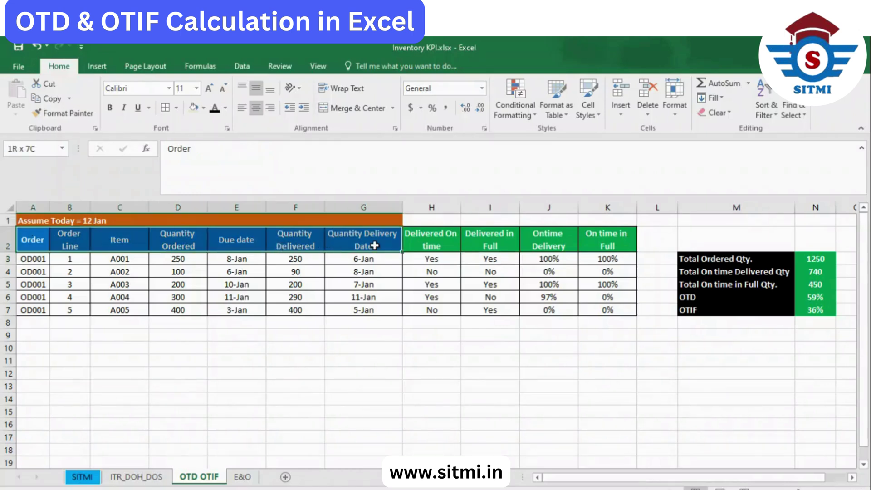
drag(431, 244, 594, 246)
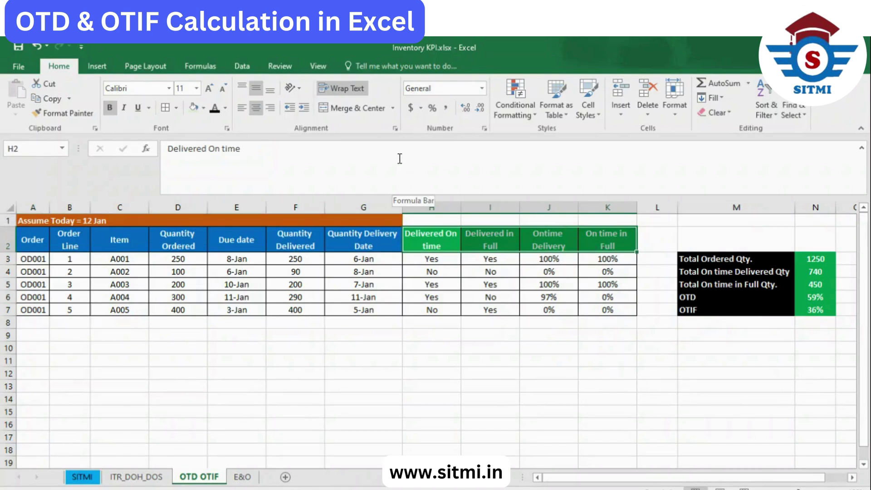
click(27, 257)
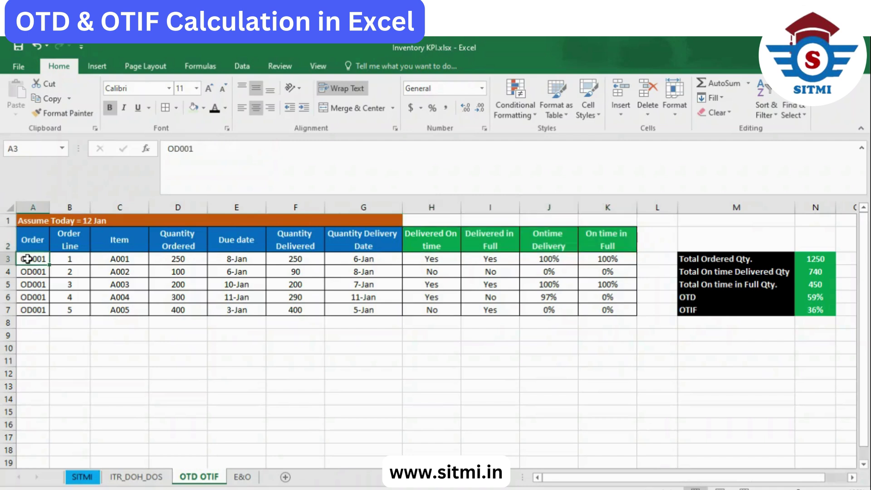
click(34, 221)
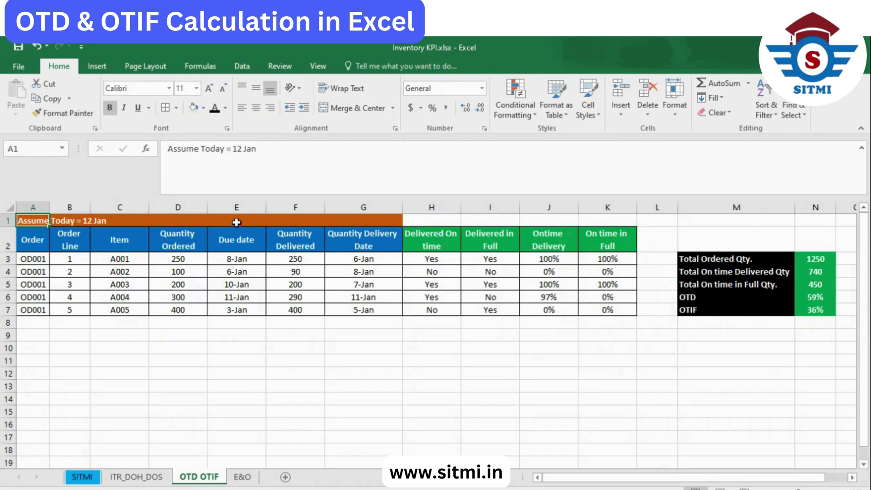
Point out the Due date column, the order numbers A3:A7 and the line numbers B3:B7
click(236, 208)
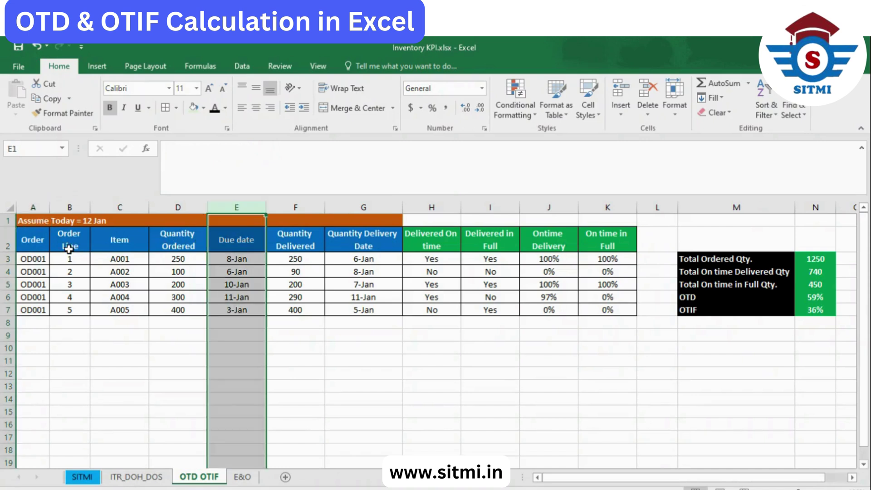
click(44, 257)
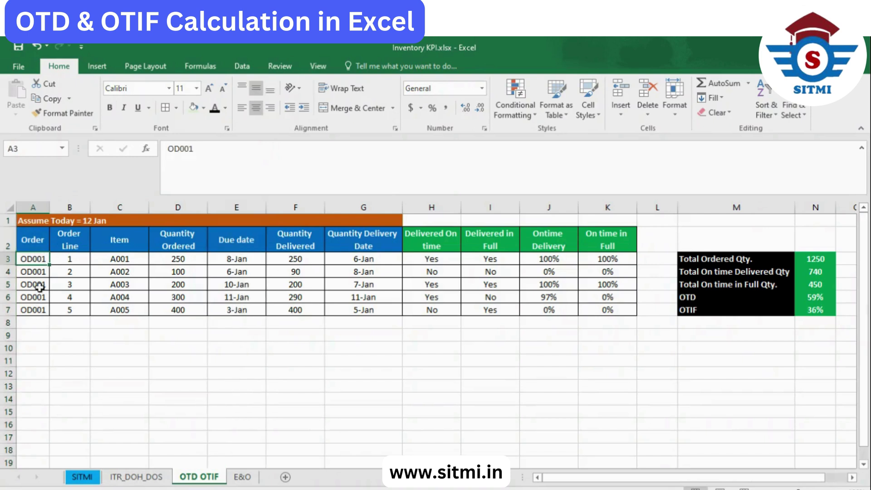
drag(33, 258, 45, 303)
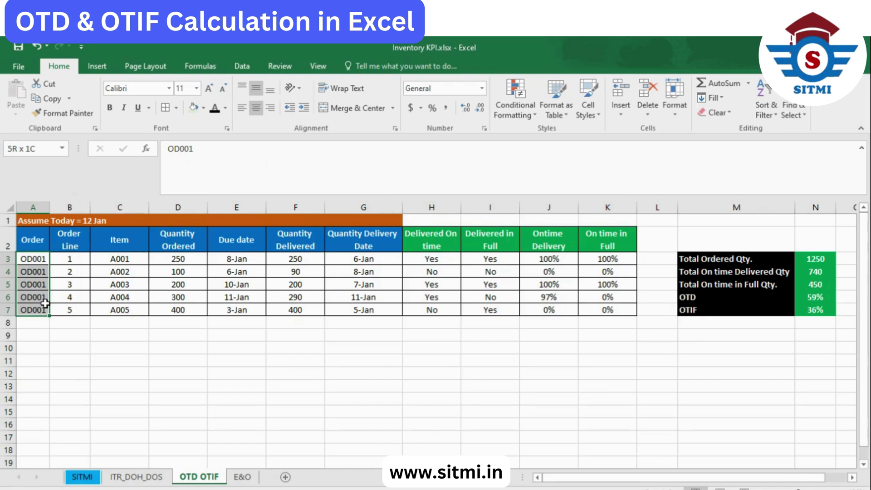
drag(45, 303, 45, 303)
drag(68, 259, 75, 306)
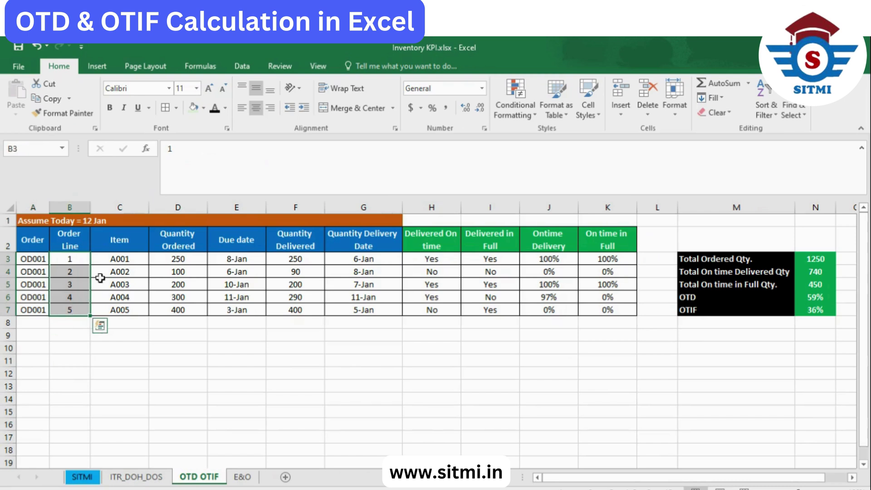
Go over the item codes A001–A003 in C3:C7 and the ordered quantities in D3:D7
click(115, 261)
click(114, 273)
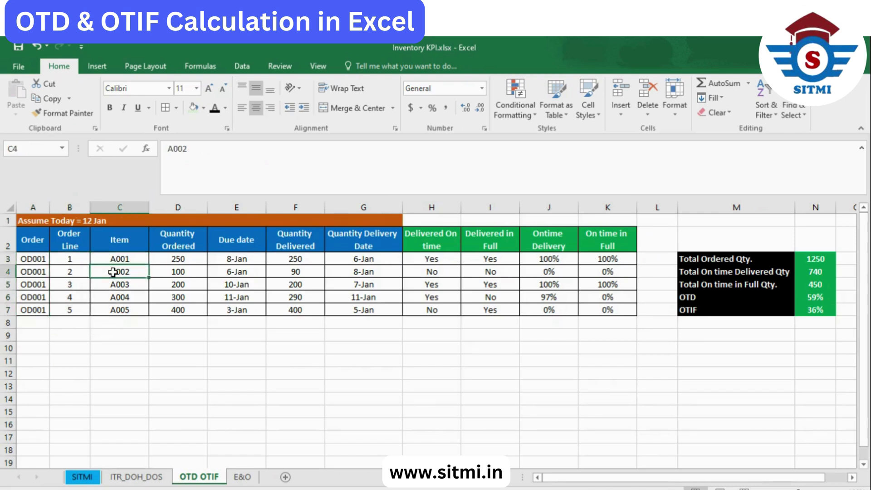
click(112, 285)
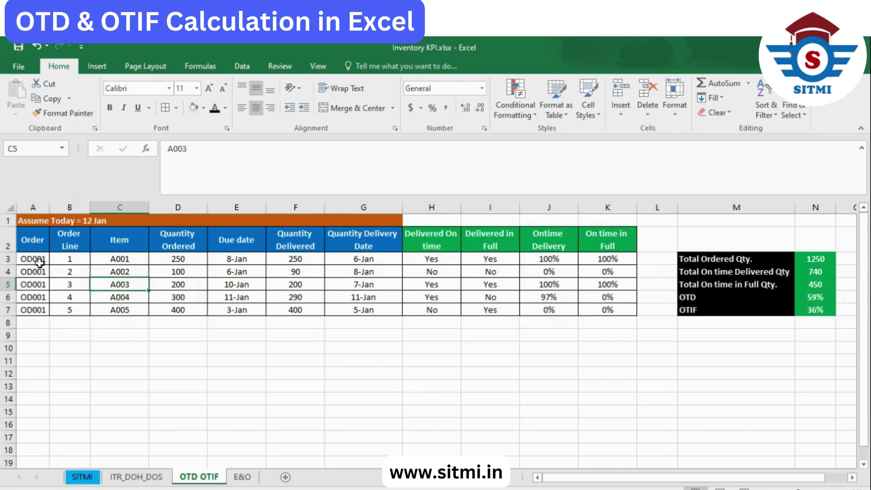
click(4, 259)
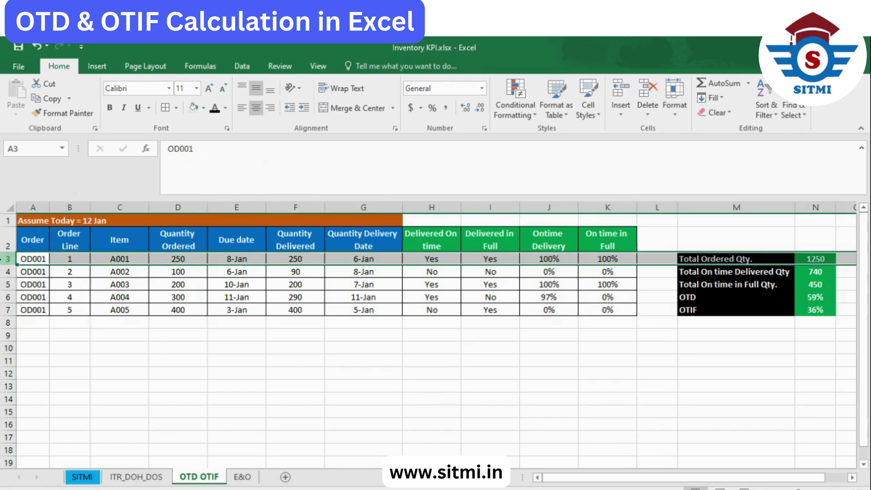
drag(130, 257, 142, 312)
drag(196, 258, 199, 305)
Walk through the first order line: order A3, line 1, ordered 250 and due date 8-Jan
click(37, 260)
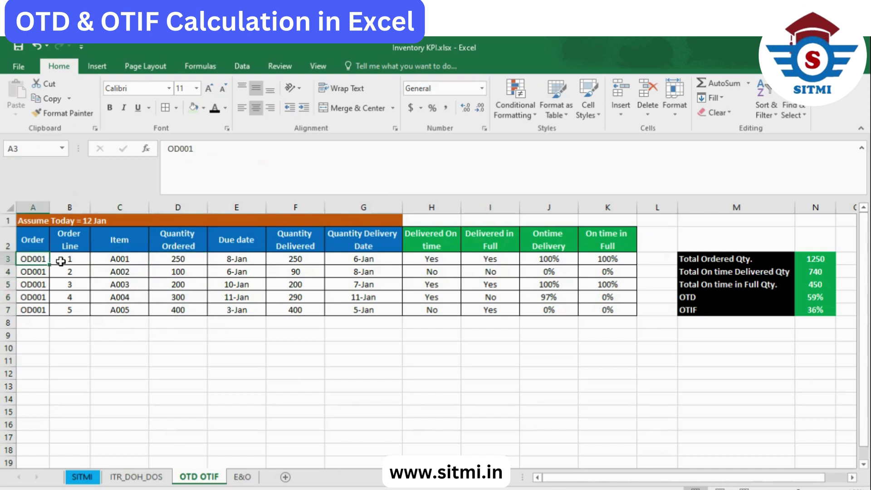
click(63, 261)
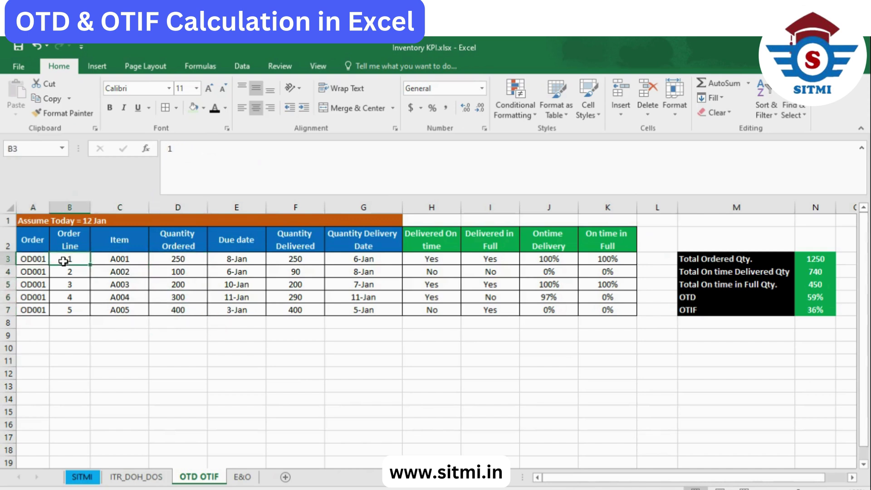
click(195, 259)
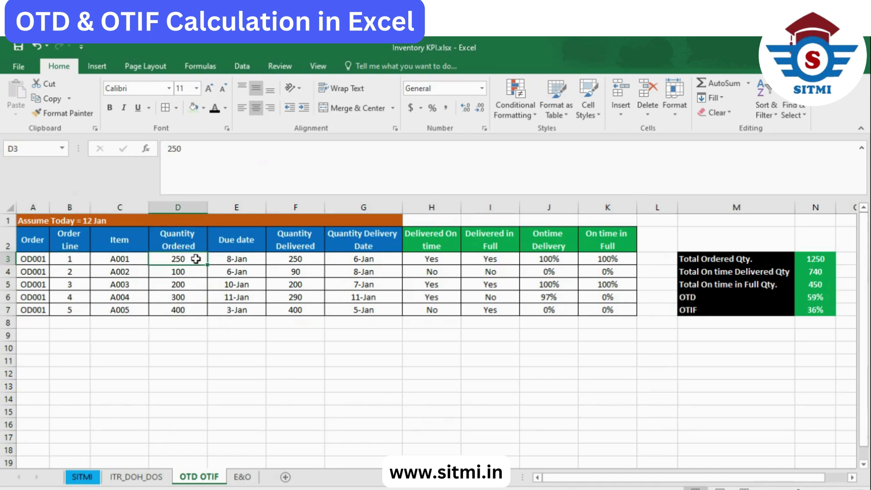
click(257, 259)
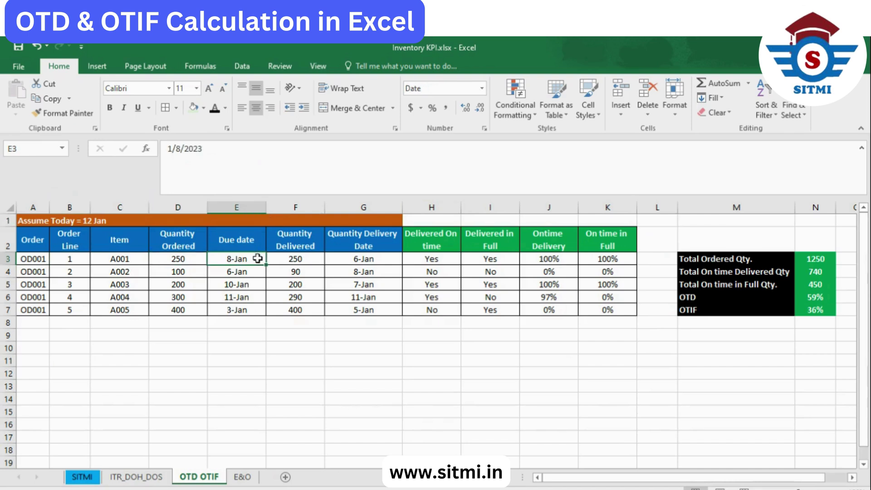
Narrow column E, then review Quantity Delivered 250, delivery date 6-Jan and Delivered On time
drag(265, 206, 257, 207)
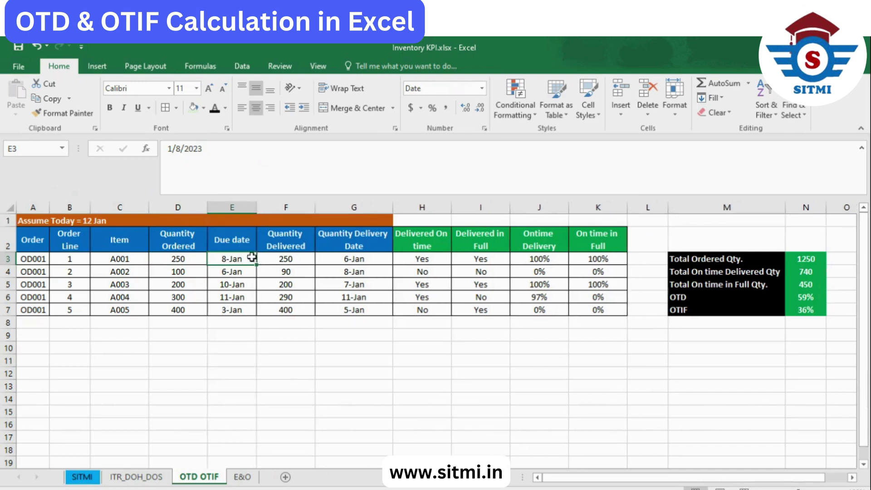
click(301, 247)
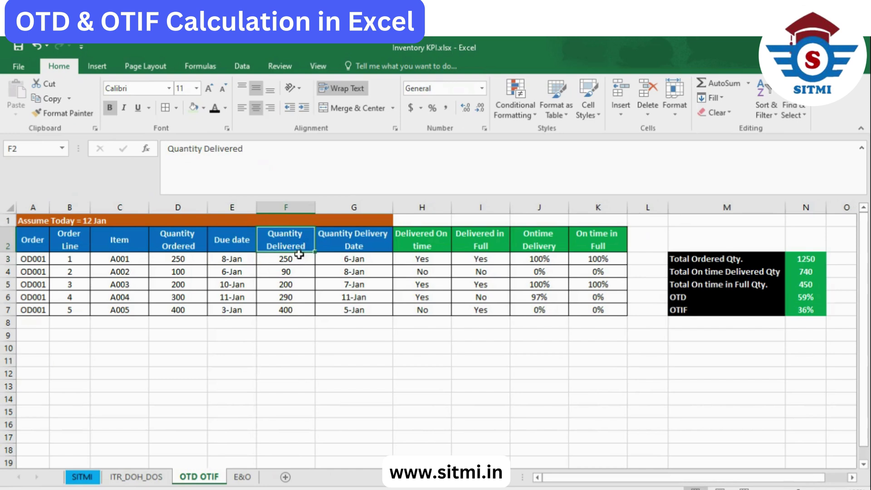
click(295, 261)
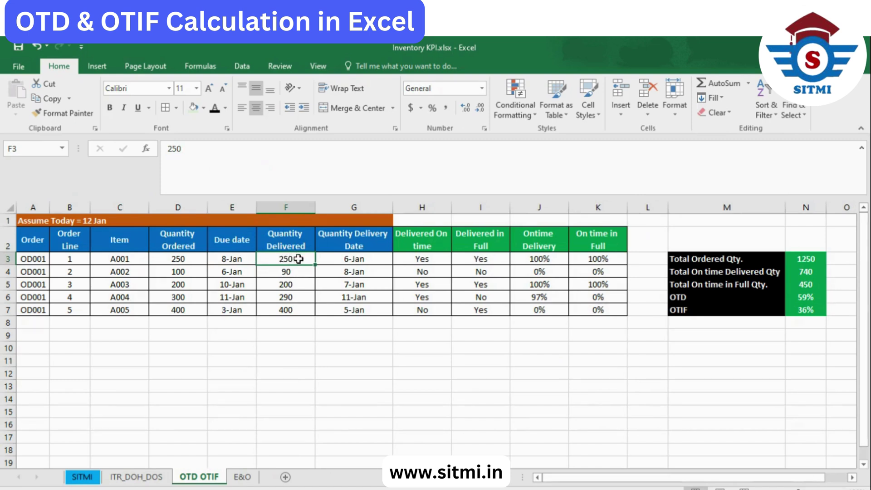
click(343, 240)
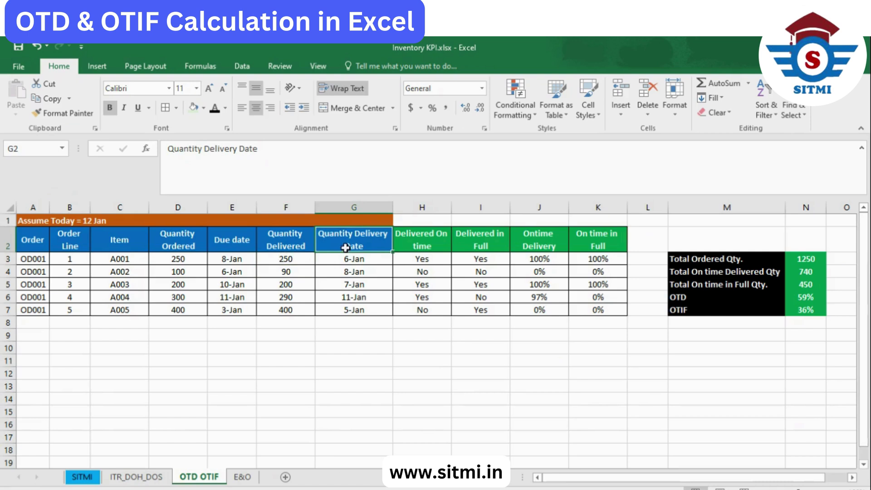
click(380, 260)
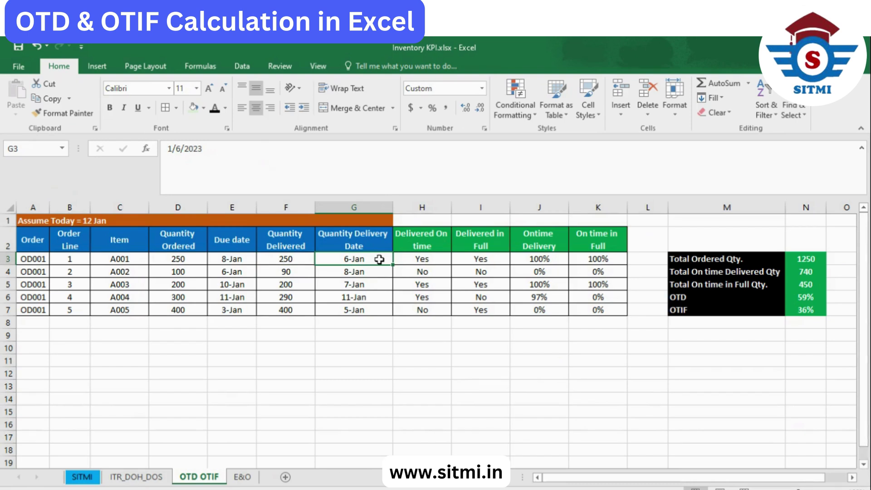
click(409, 242)
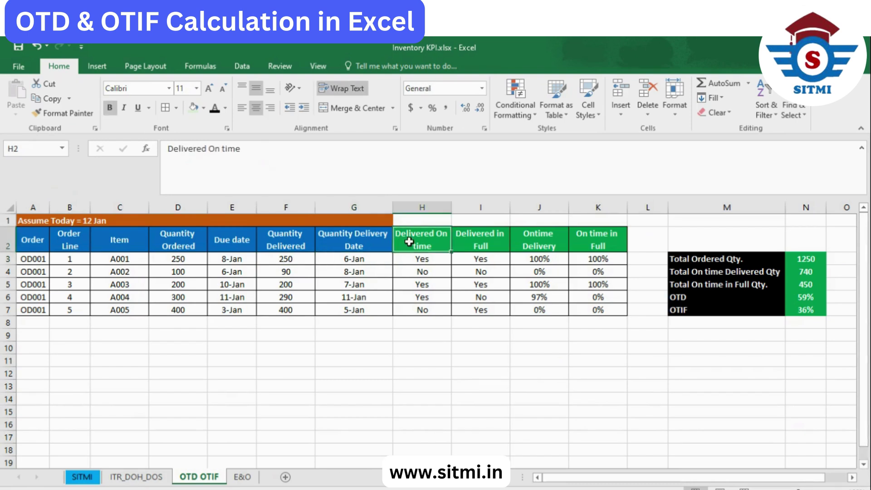
click(472, 246)
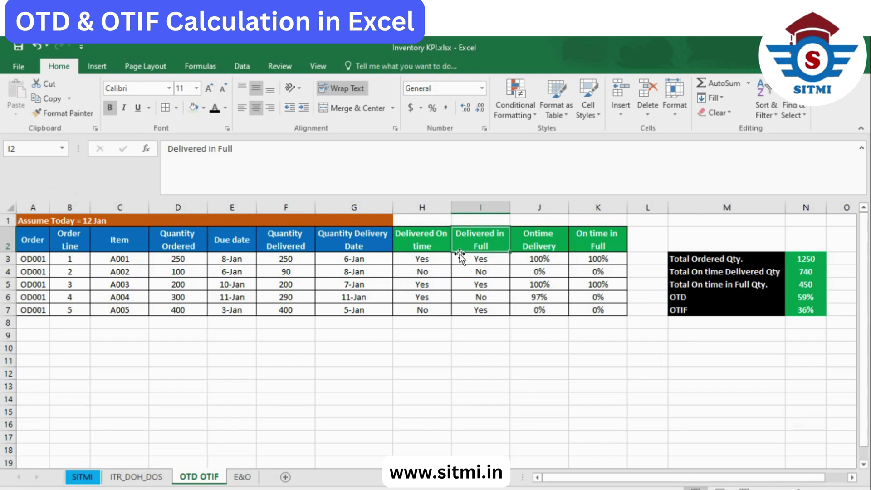
click(441, 260)
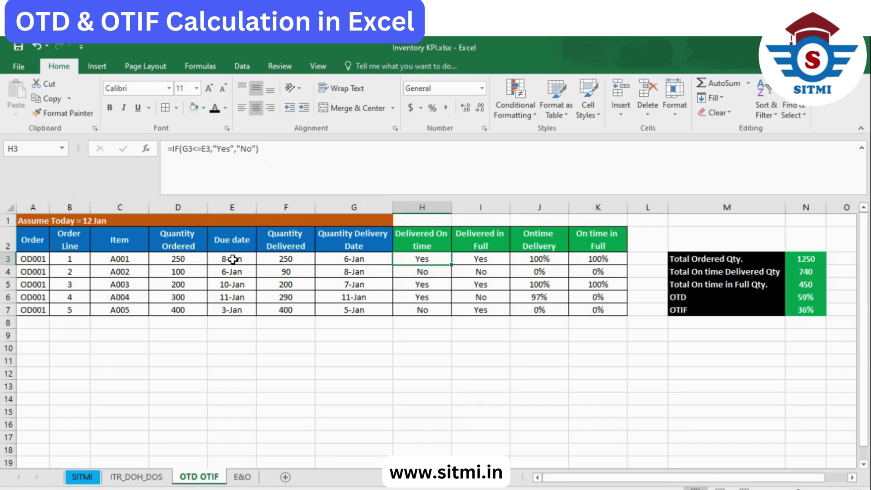
click(250, 258)
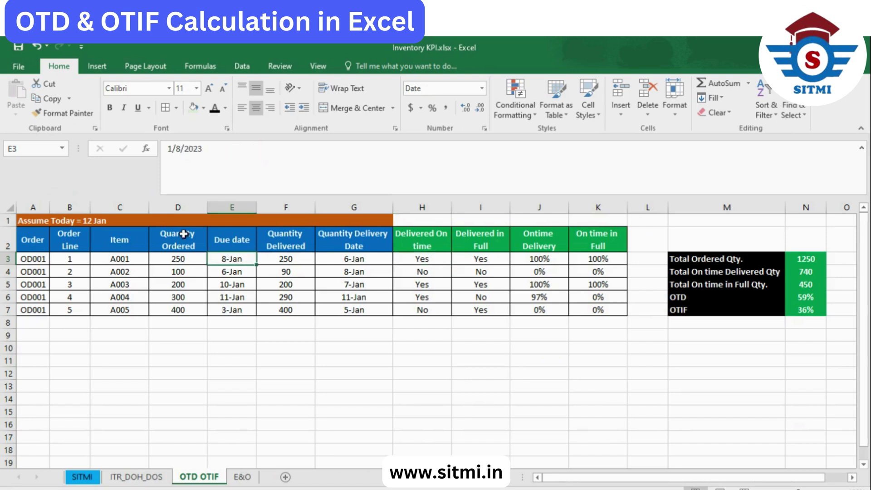
Fill the 6-Jan delivery date in G3 and the 8-Jan due date in E3 yellow, then review H3
click(377, 257)
click(204, 108)
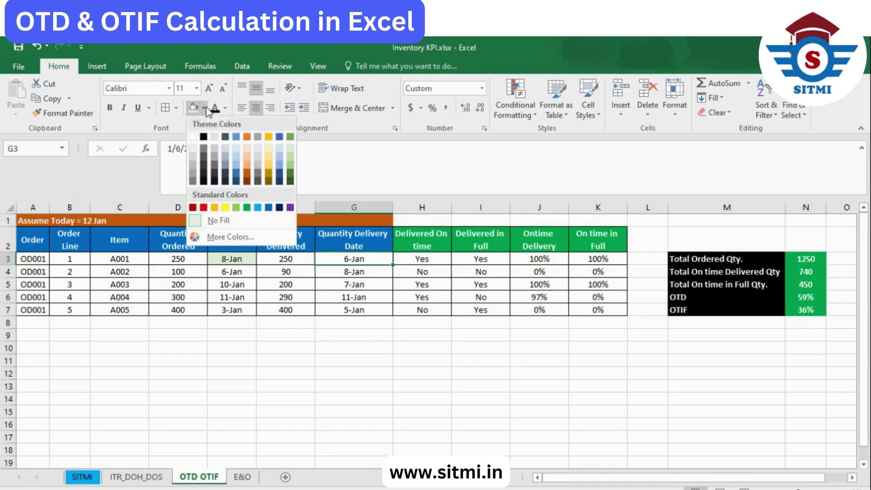
click(225, 207)
click(240, 259)
click(197, 113)
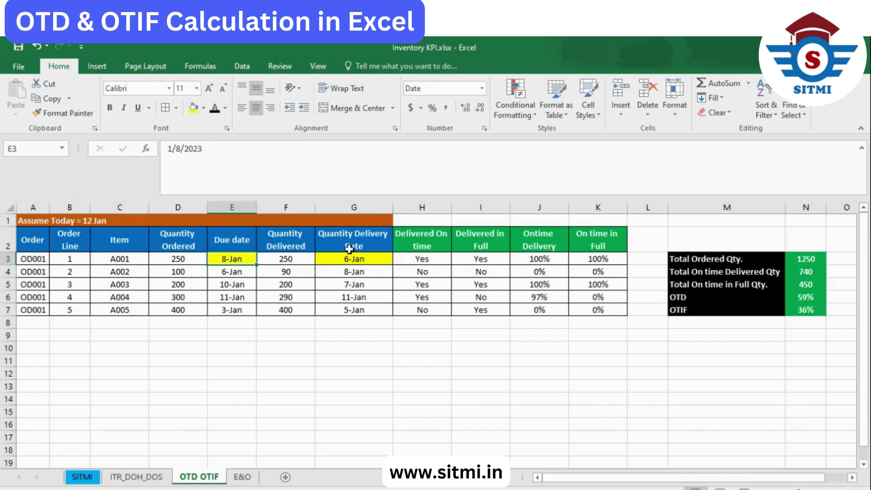
click(427, 259)
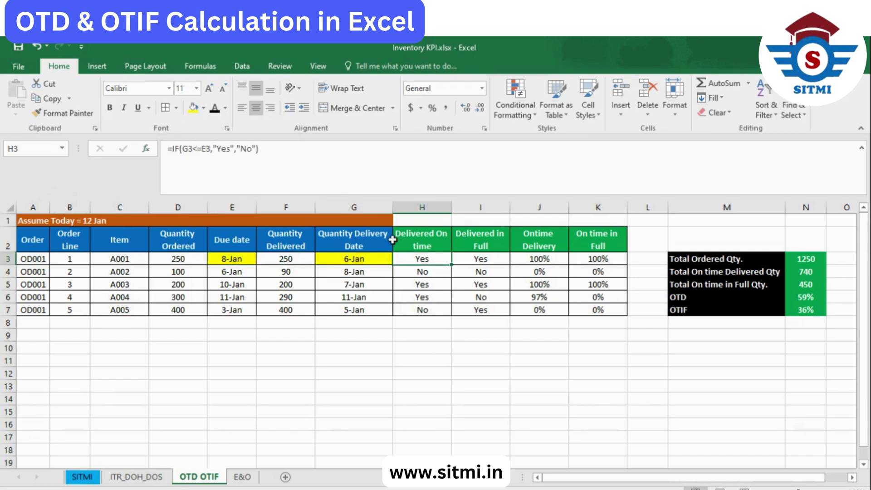
click(477, 239)
click(493, 260)
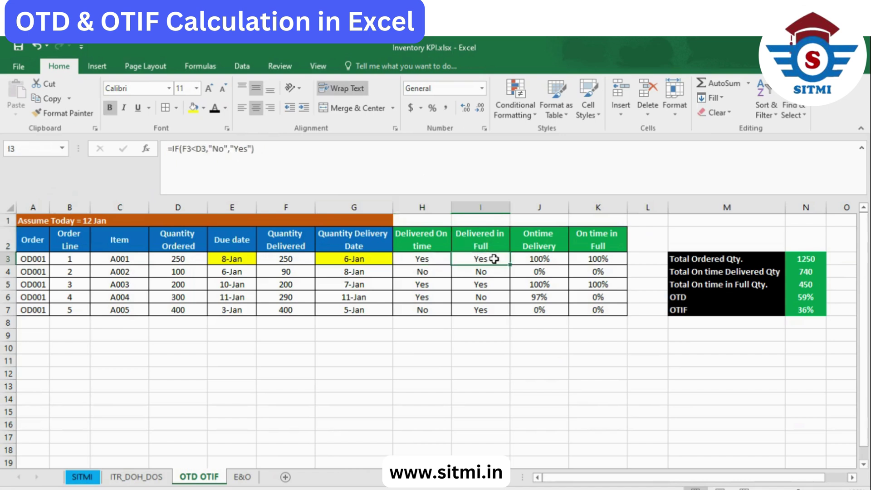
click(171, 257)
click(302, 258)
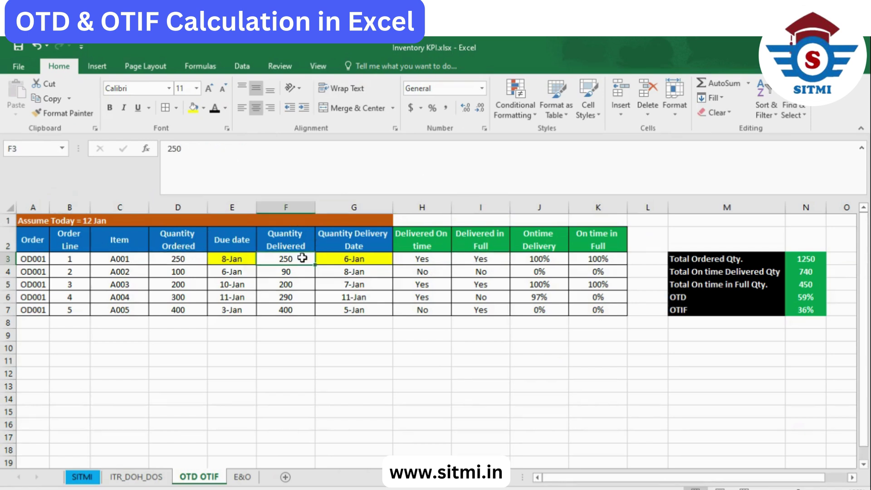
click(471, 257)
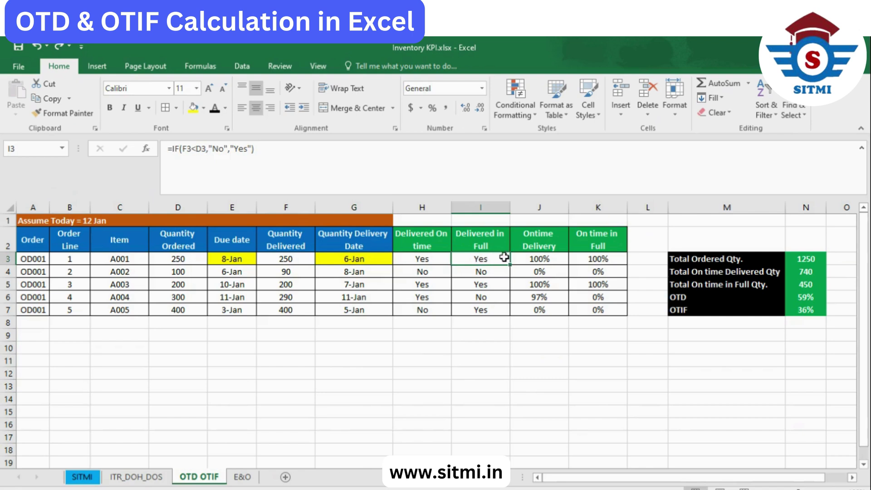
click(178, 261)
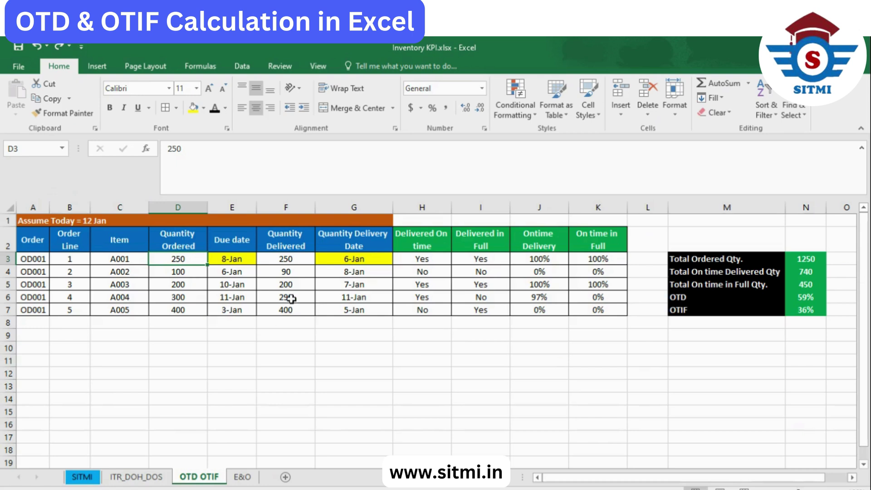
Fill row 4's ordered 100 (D4), delivered 90 (F4) and in-full No (I4) yellow
click(301, 259)
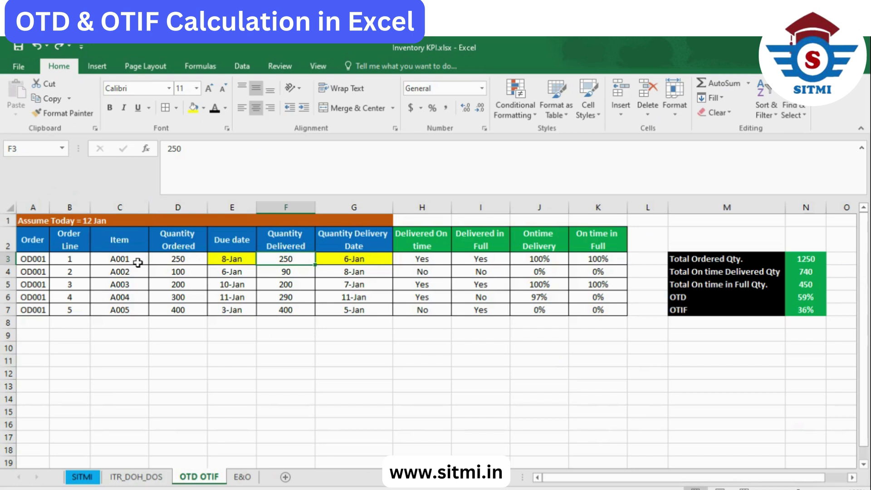
click(8, 271)
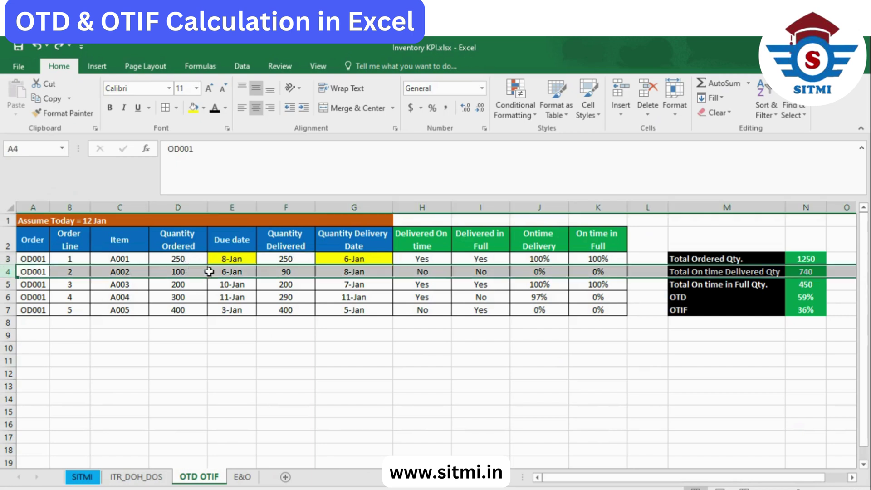
click(192, 271)
click(191, 113)
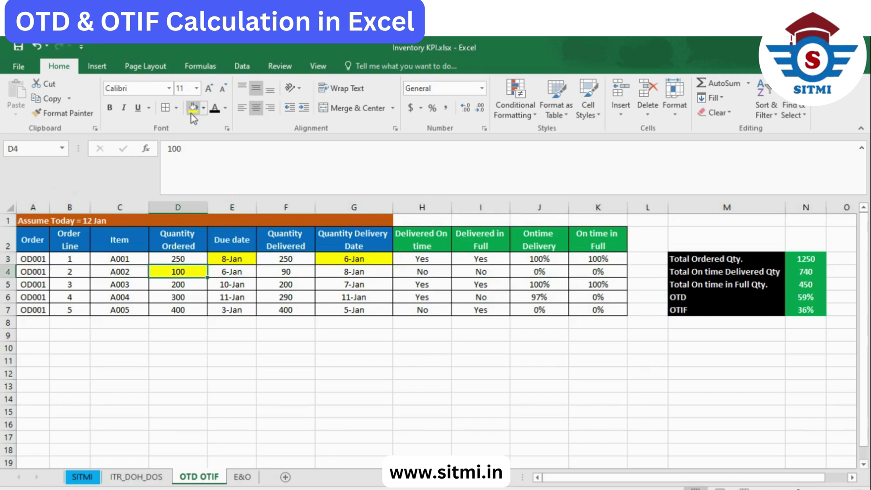
click(301, 271)
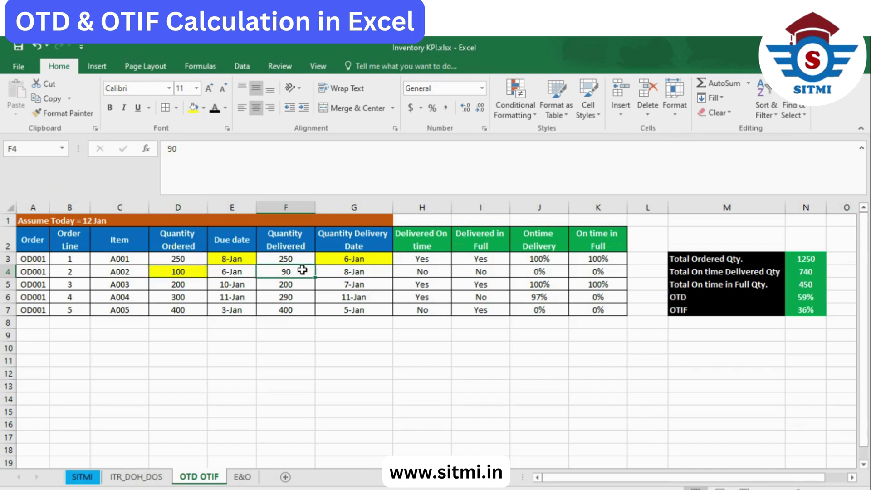
click(193, 109)
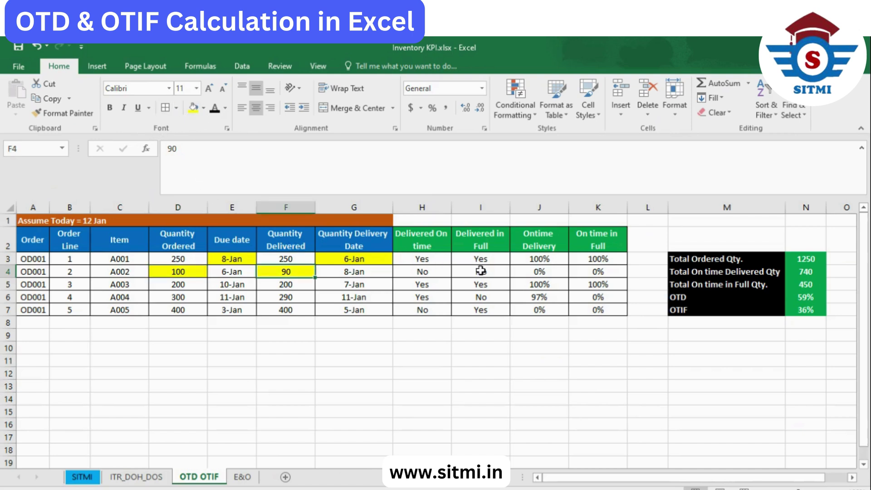
click(479, 270)
click(193, 109)
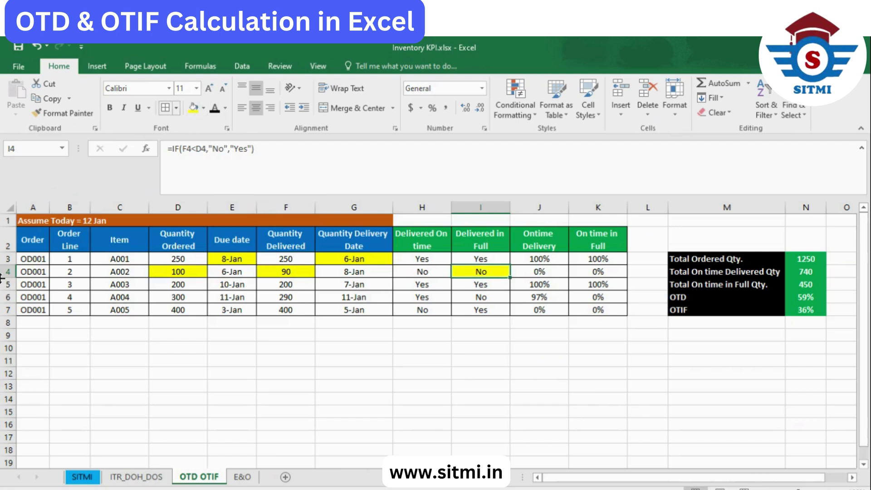
Compare the 6-Jan due and 8-Jan delivery dates, then fill the on-time No in H4 yellow
click(371, 272)
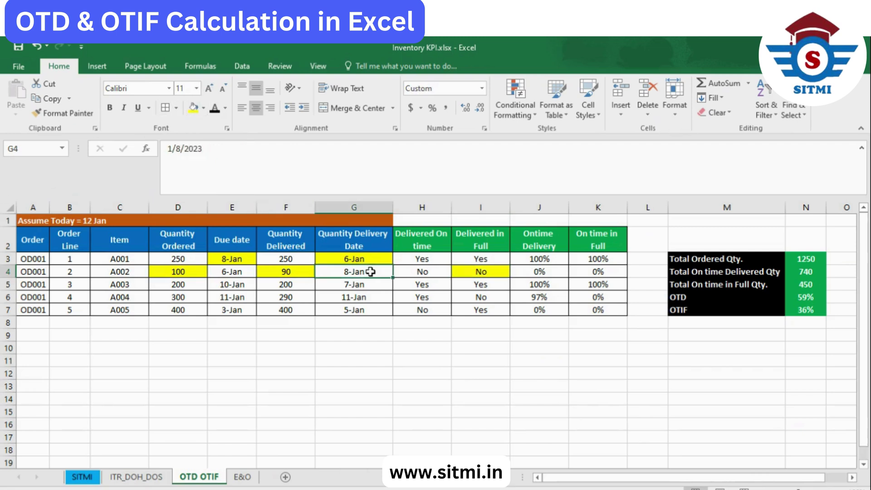
click(243, 272)
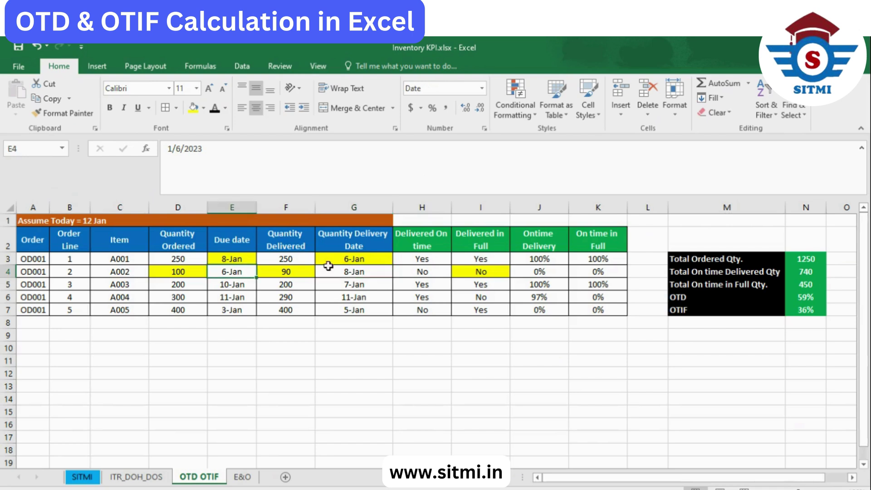
click(348, 271)
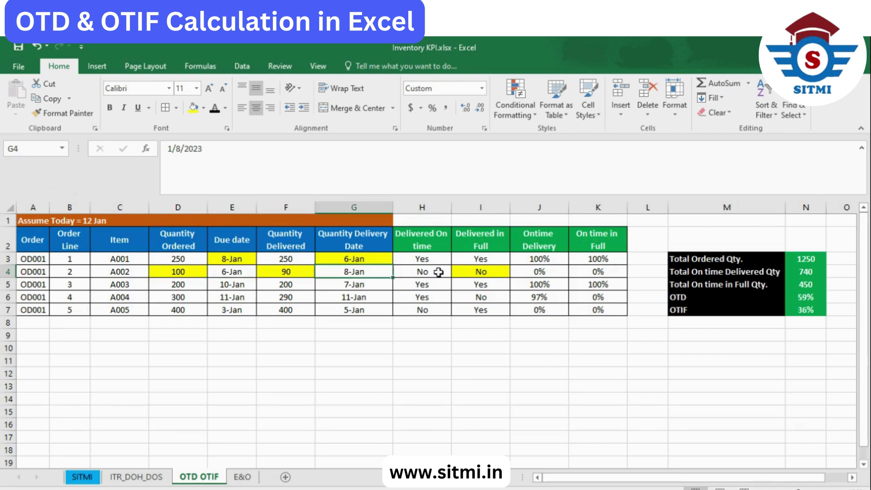
click(439, 272)
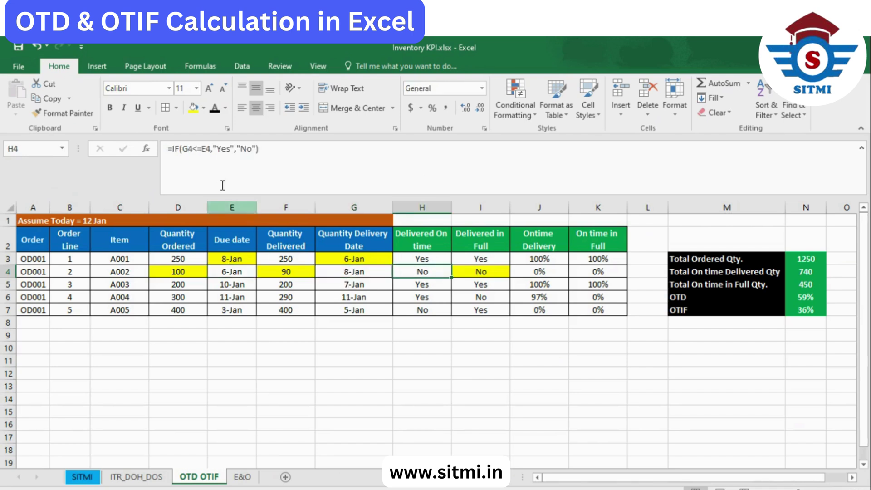
click(194, 109)
click(554, 241)
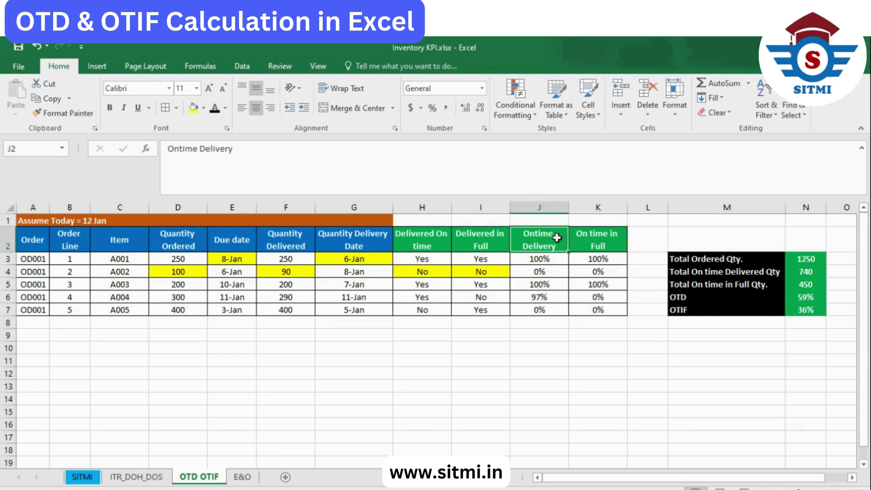
click(433, 259)
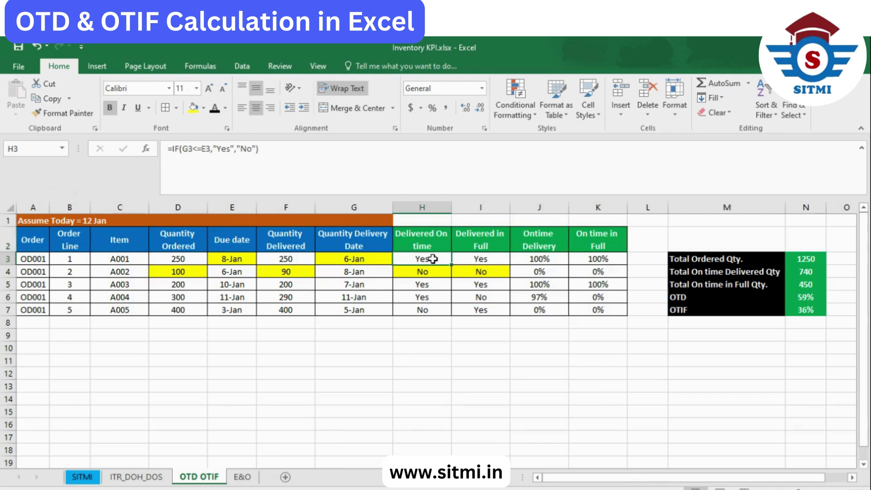
click(556, 259)
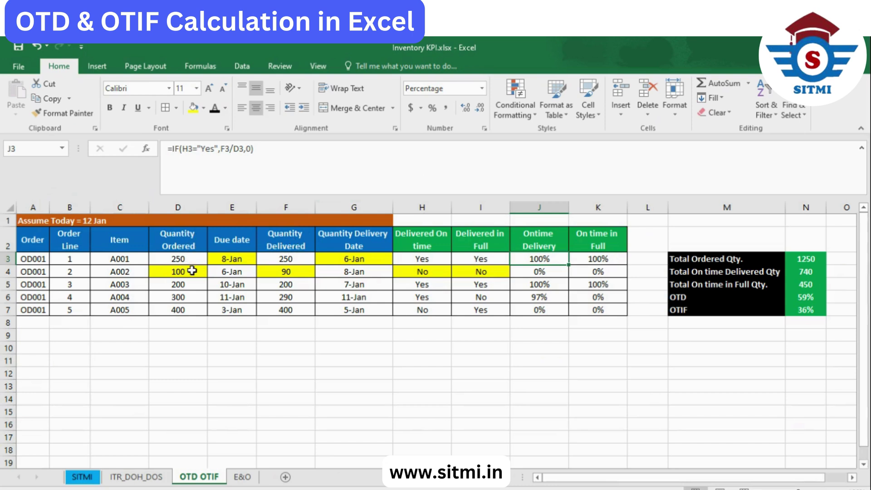
click(531, 274)
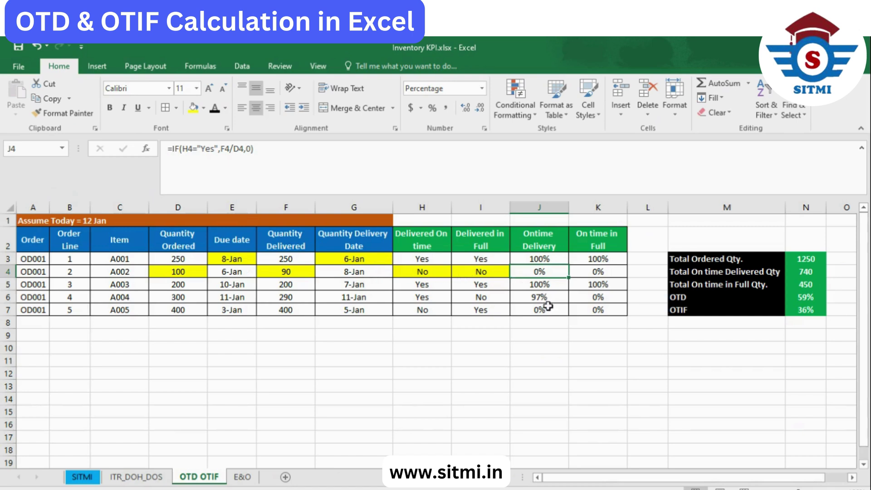
click(550, 296)
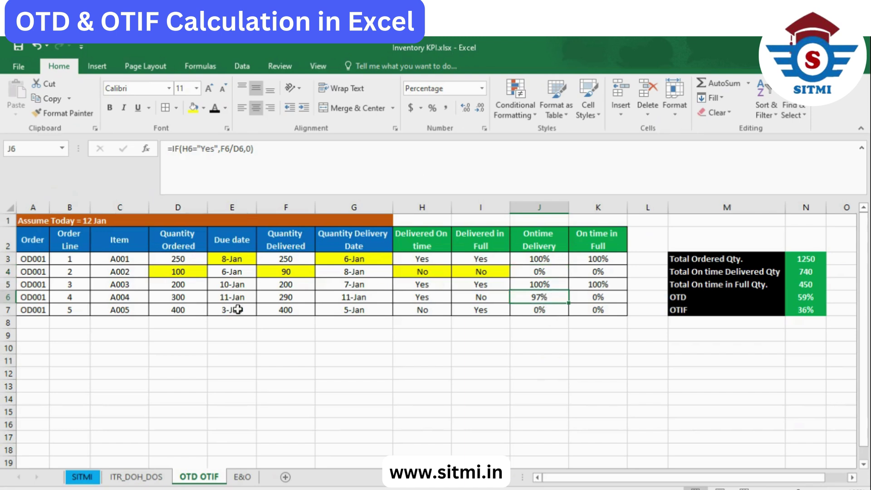
click(245, 298)
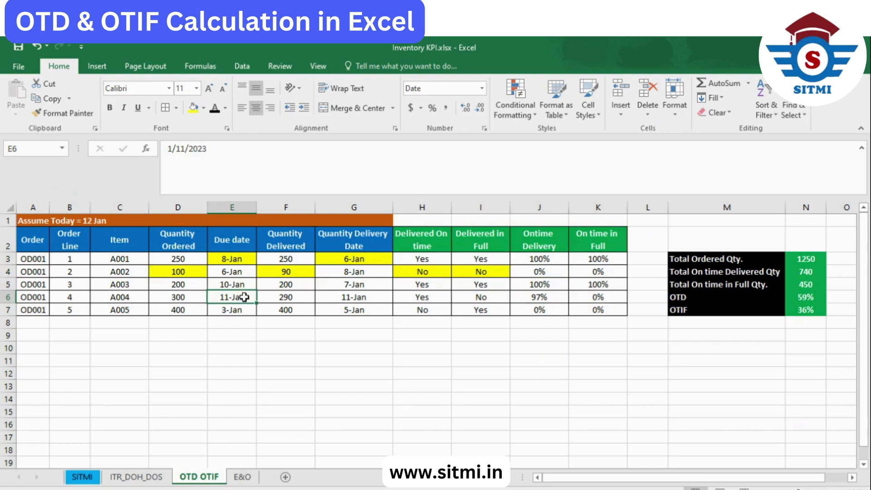
click(375, 297)
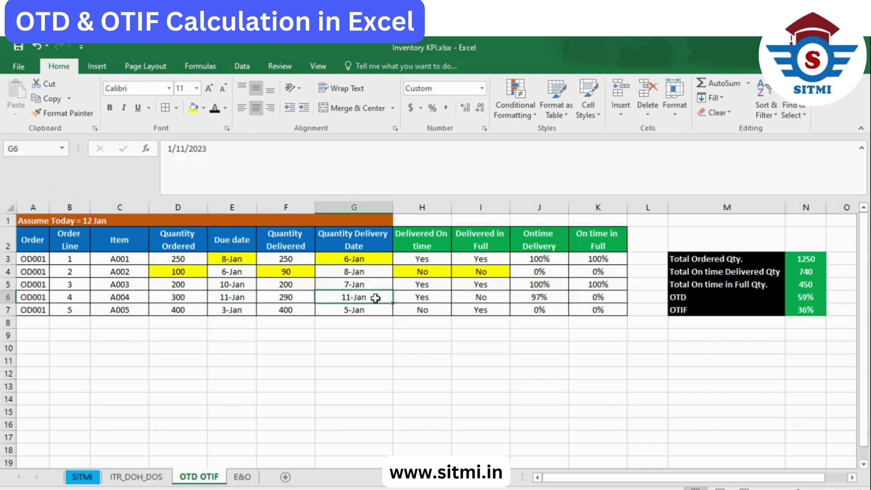
click(186, 295)
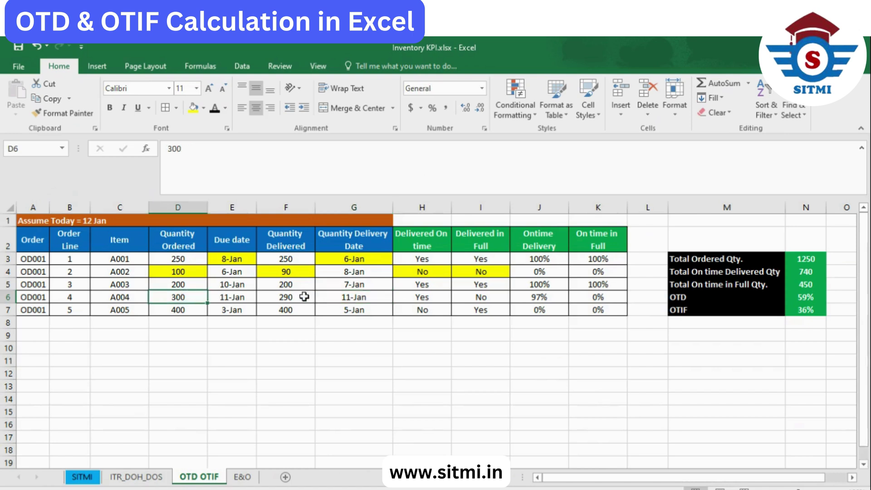
click(304, 297)
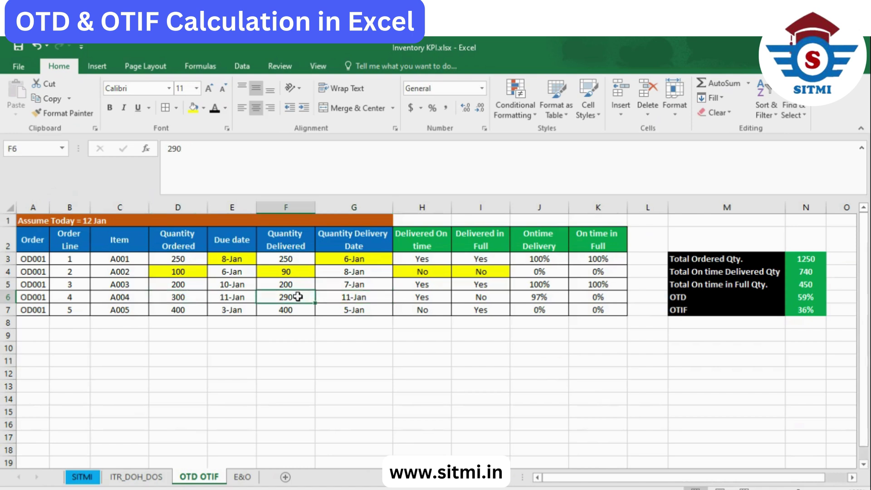
click(185, 296)
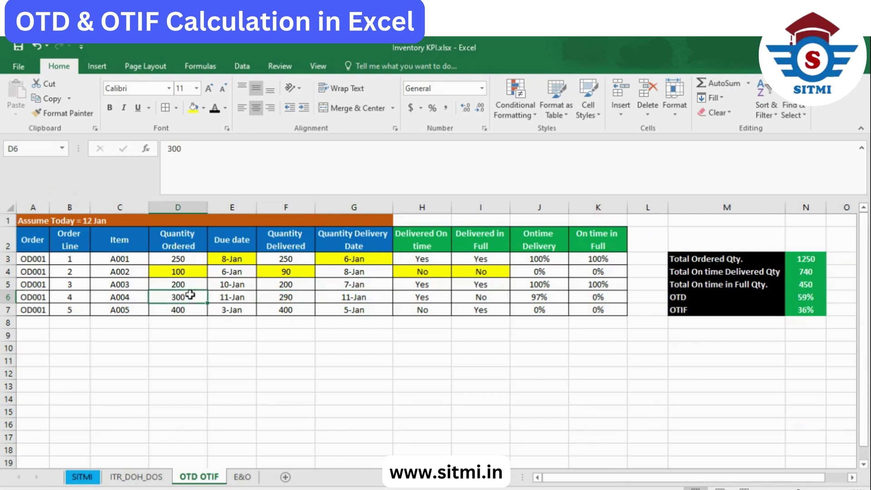
click(560, 297)
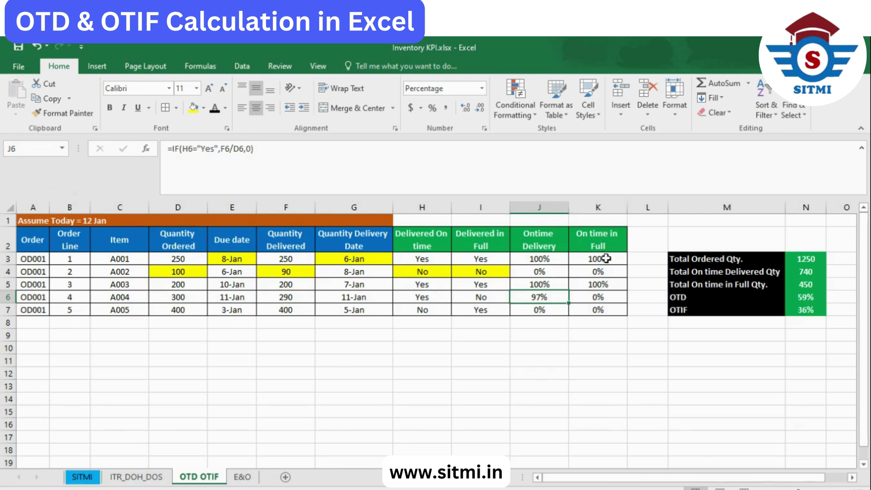
Fill line 4's 97% ontime result, item A004, 300 ordered and 290 delivered yellow
click(193, 110)
click(25, 299)
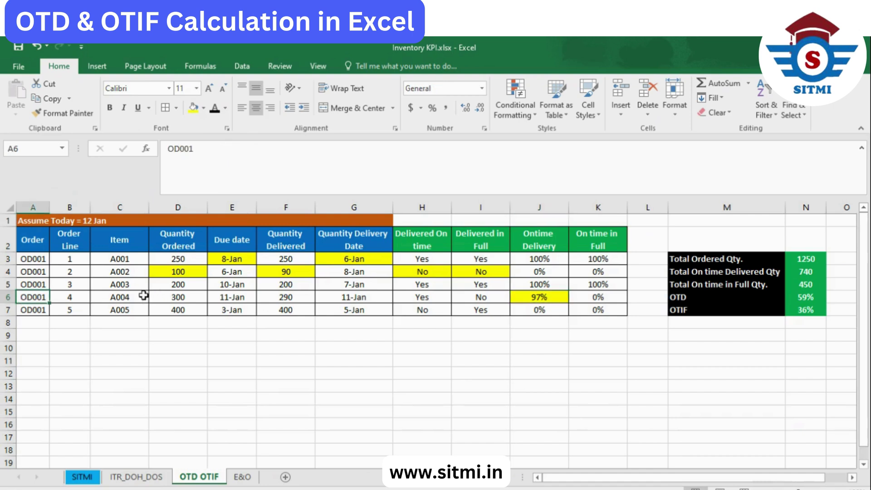
click(143, 296)
click(190, 108)
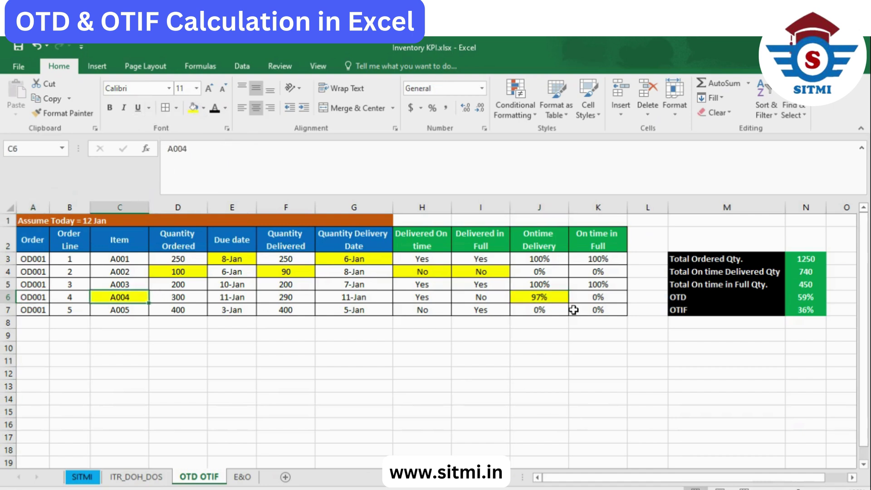
click(551, 297)
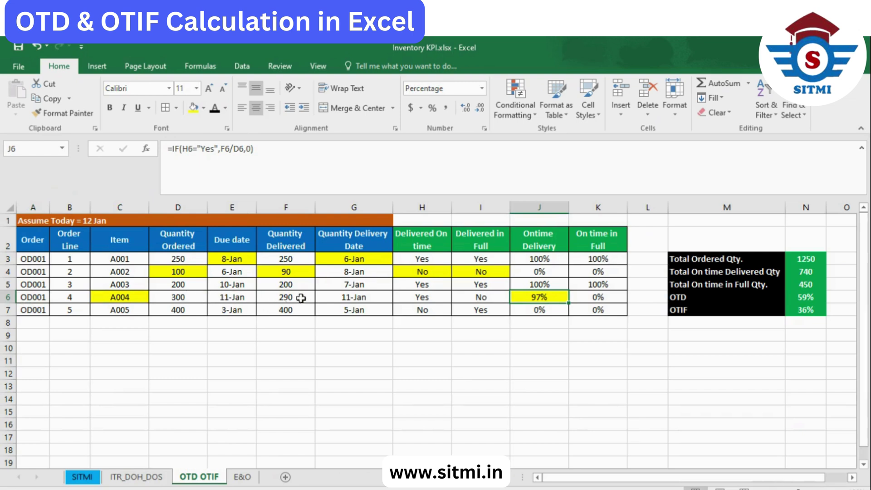
click(191, 297)
click(193, 108)
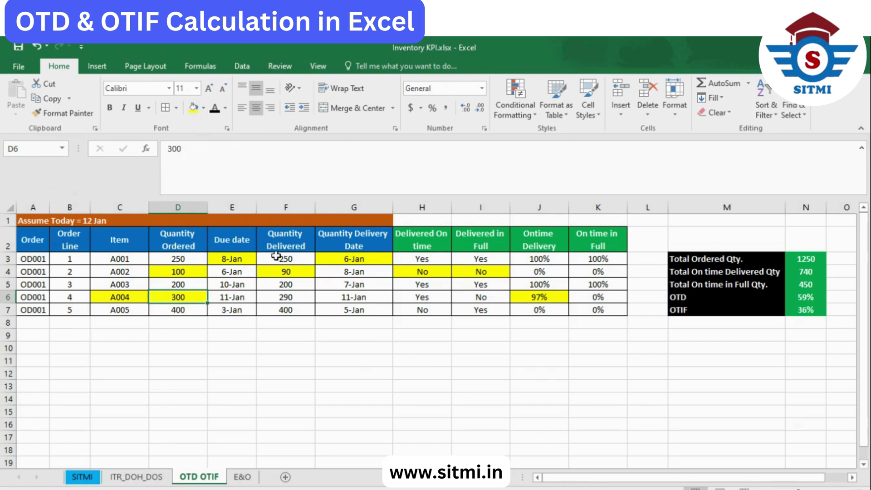
click(301, 297)
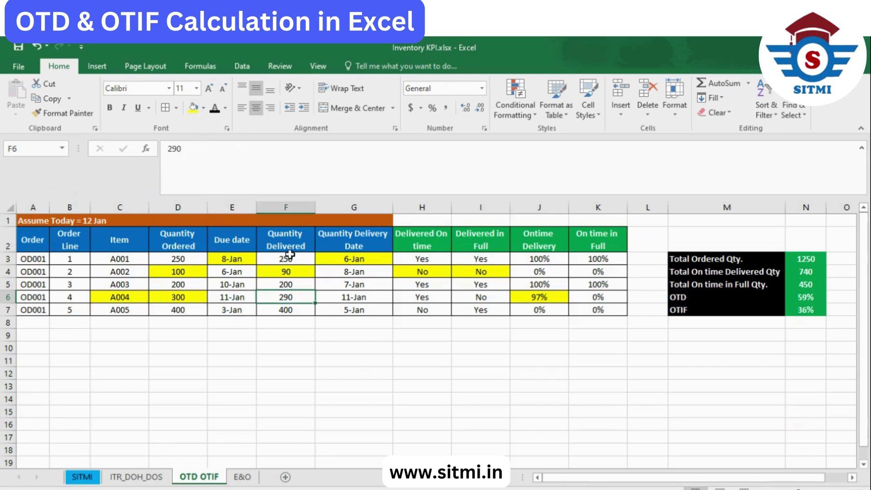
click(192, 109)
click(590, 299)
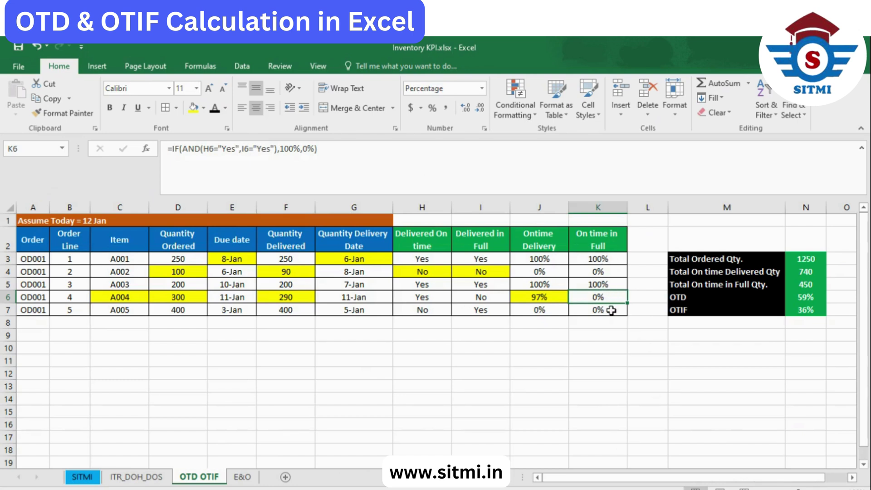
click(756, 261)
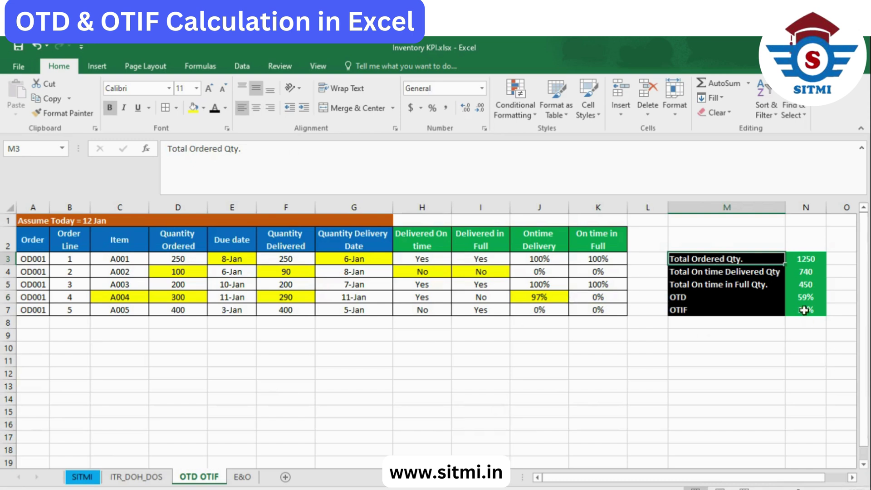
click(819, 258)
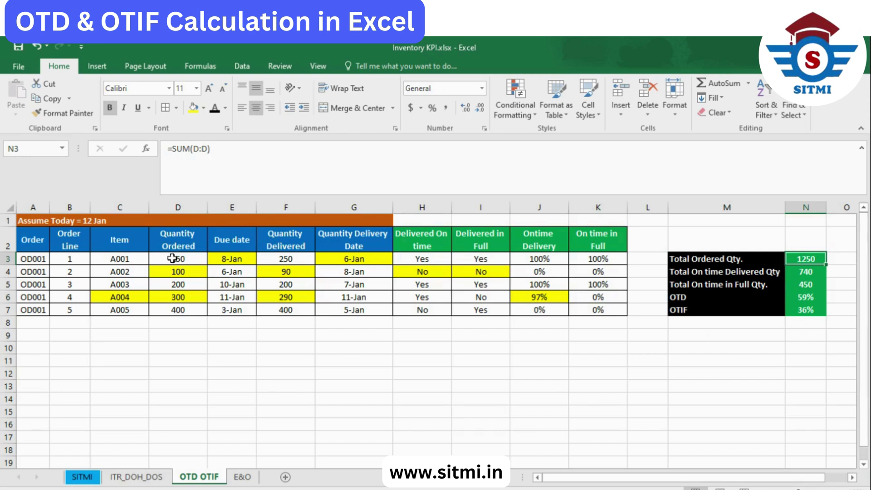
drag(175, 259, 192, 310)
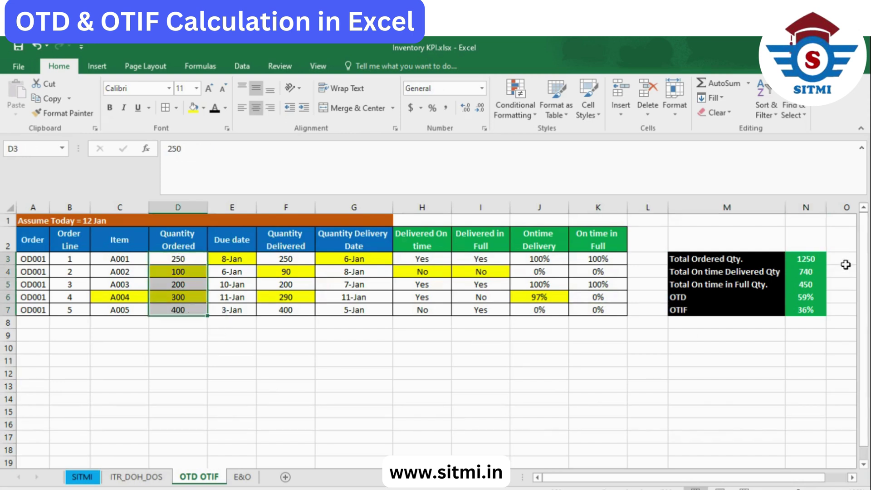
click(735, 272)
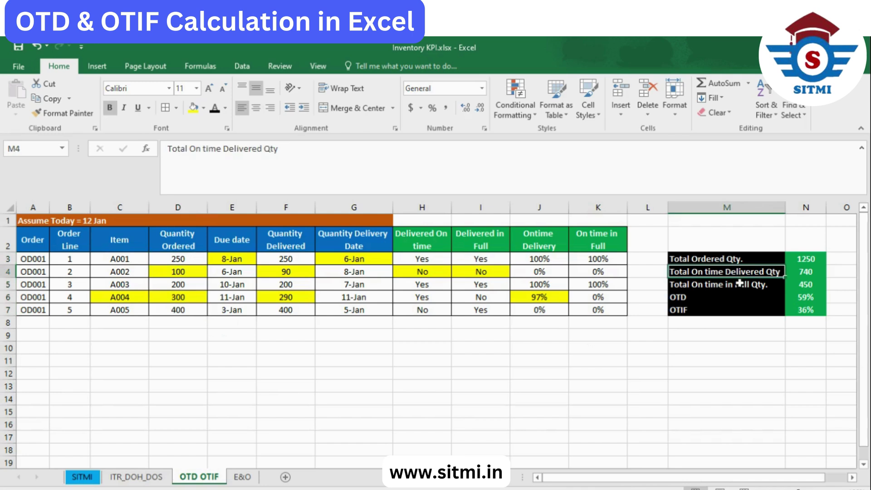
click(812, 274)
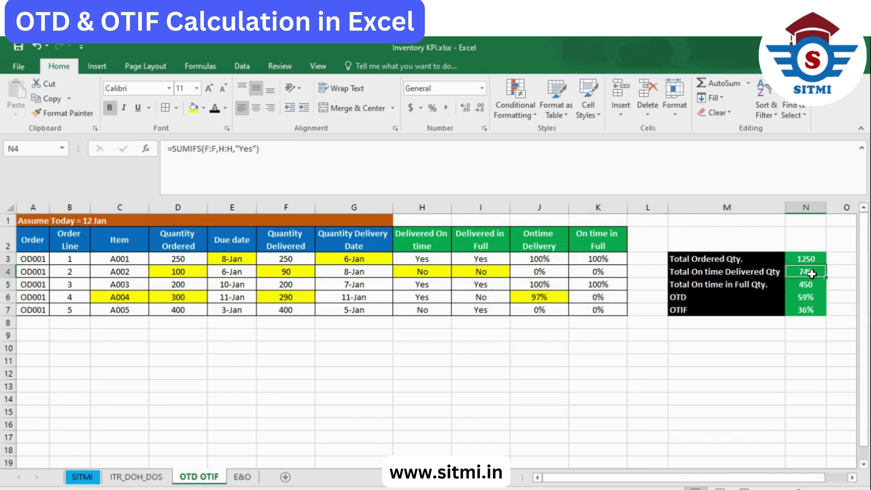
click(736, 285)
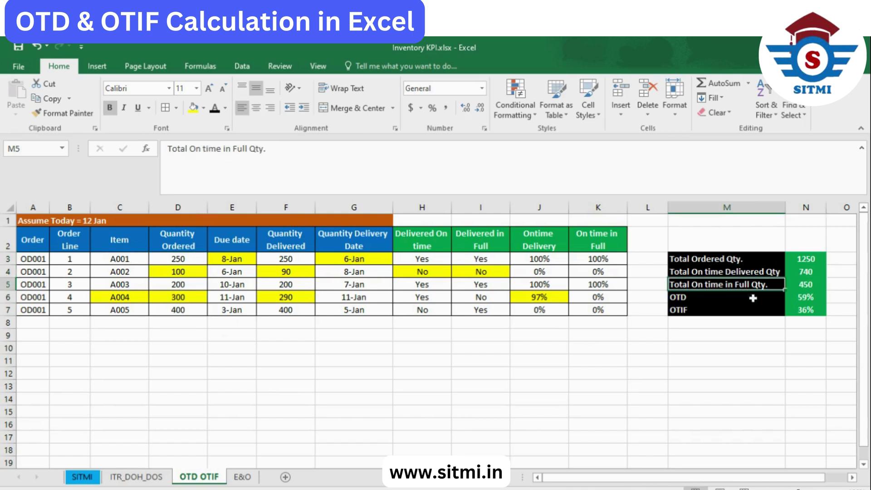
click(818, 285)
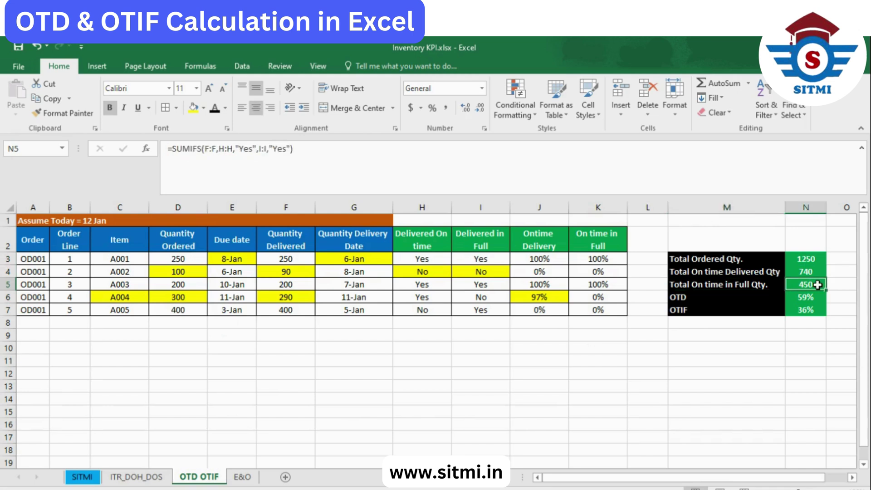
click(743, 297)
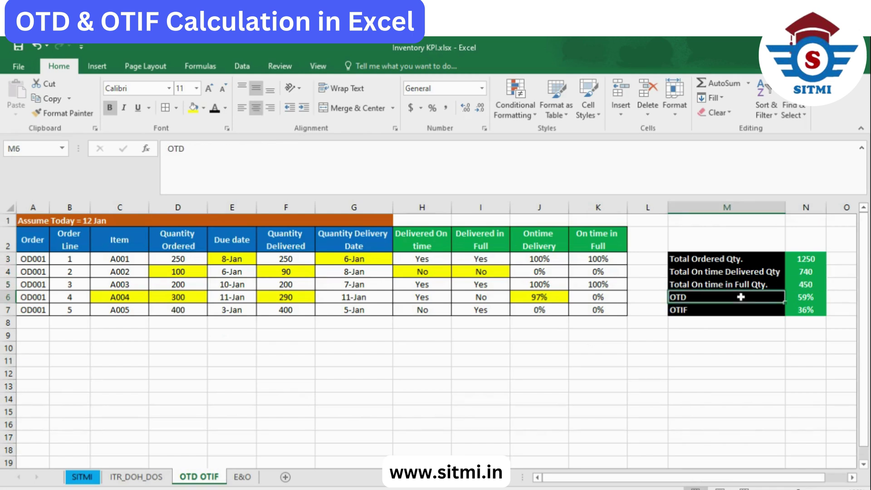
click(818, 297)
click(772, 308)
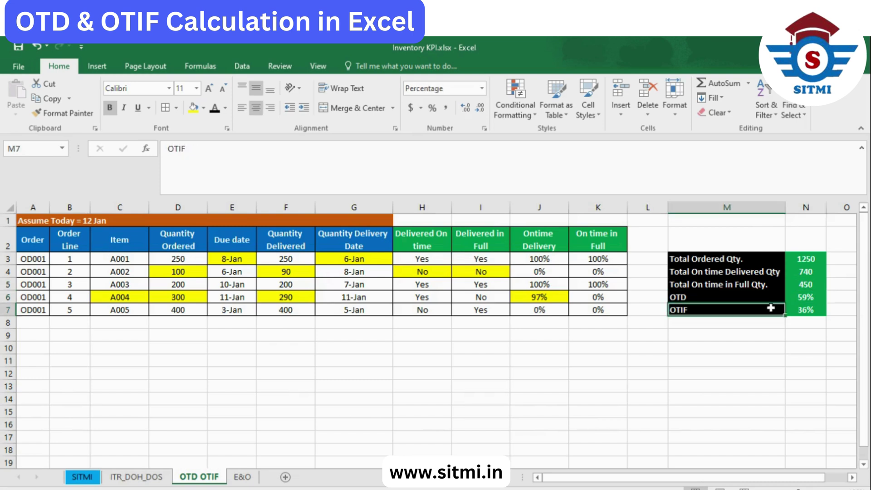
click(817, 308)
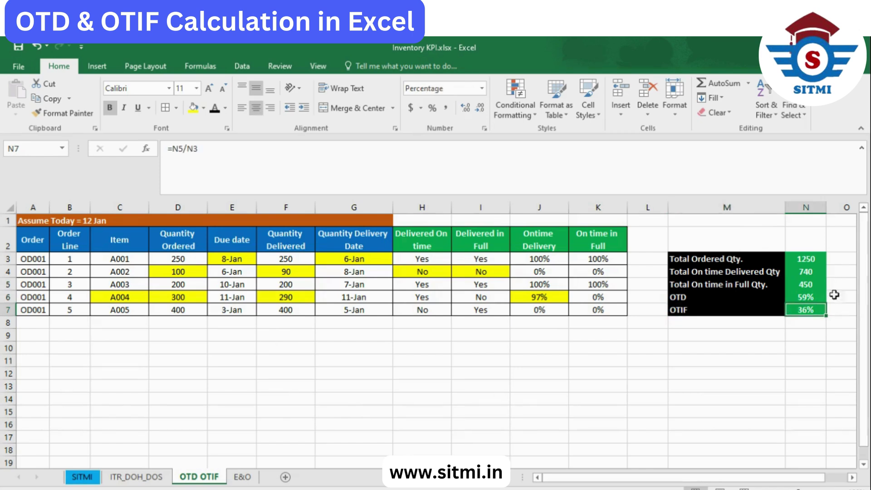